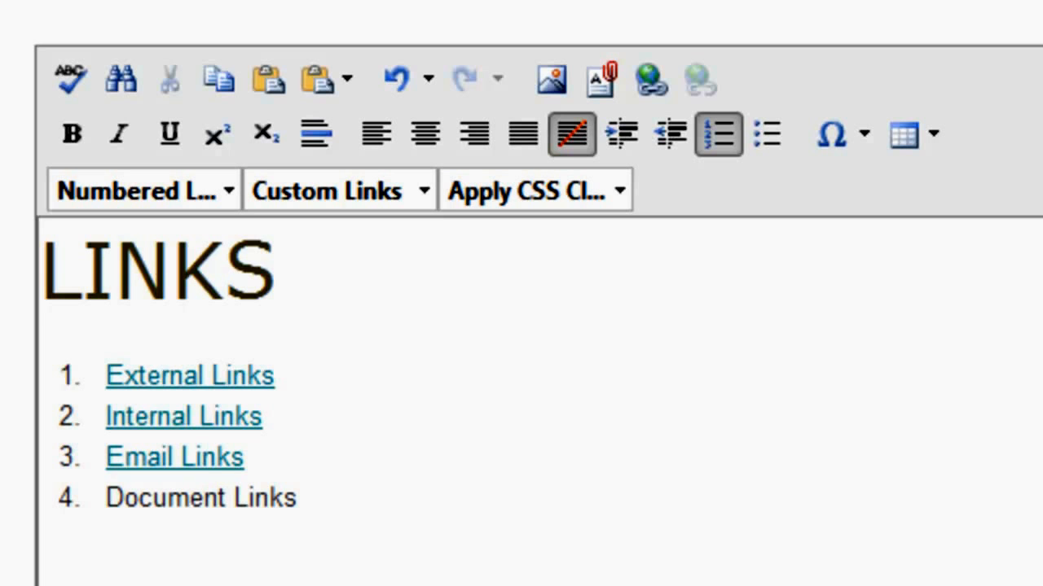
# Select the whole "Document Links" text in the fourth list item.
pyautogui.click(317, 503)
pyautogui.hotkey('shift', 'Left')
pyautogui.hotkey('shift', 'Left')
pyautogui.hotkey('shift', 'Left')
pyautogui.hotkey('shift', 'Left')
pyautogui.hotkey('shift', 'Left')
pyautogui.hotkey('shift', 'Left')
pyautogui.hotkey('shift', 'Left')
pyautogui.hotkey('shift', 'Left')
pyautogui.hotkey('shift', 'Left')
pyautogui.hotkey('shift', 'Left')
pyautogui.hotkey('shift', 'Left')
pyautogui.hotkey('shift', 'Left')
pyautogui.hotkey('shift', 'Left')
pyautogui.hotkey('shift', 'Left')
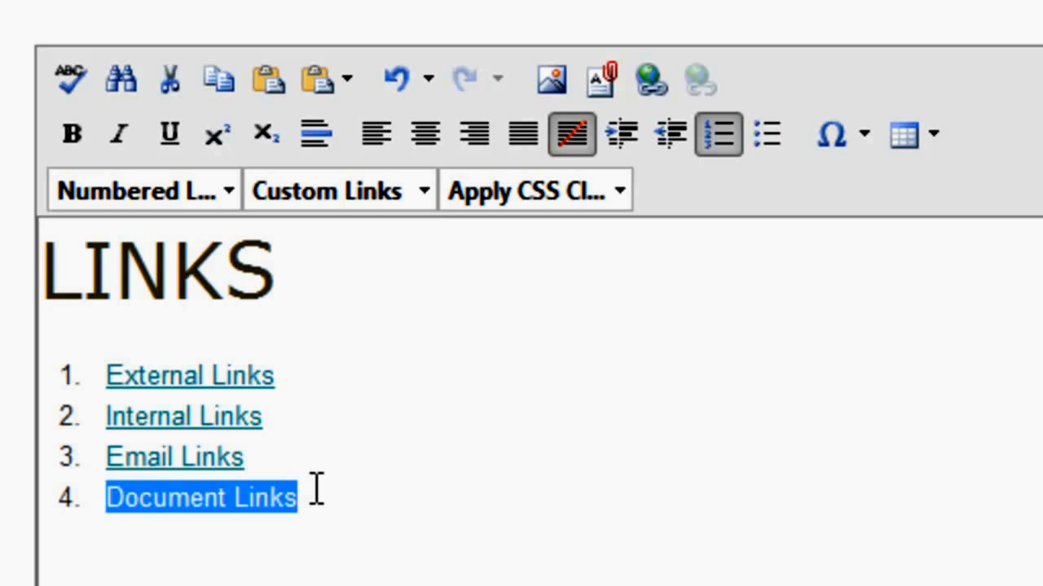
pyautogui.hotkey('shift', 'Right')
pyautogui.hotkey('shift', 'Right')
pyautogui.hotkey('shift', 'Right')
pyautogui.hotkey('shift', 'Right')
pyautogui.hotkey('shift', 'Right')
pyautogui.hotkey('shift', 'Right')
pyautogui.hotkey('shift', 'Right')
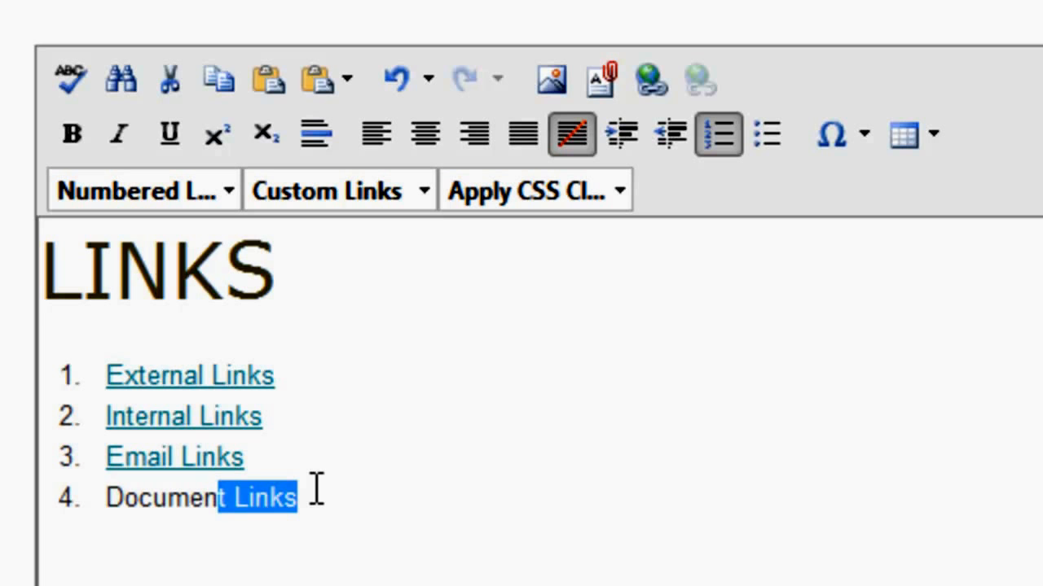
pyautogui.hotkey('shift', 'Right')
pyautogui.hotkey('shift', 'Right')
pyautogui.hotkey('shift', 'Left')
pyautogui.hotkey('shift', 'Left')
pyautogui.hotkey('shift', 'Left')
pyautogui.hotkey('shift', 'Left')
pyautogui.hotkey('shift', 'Left')
pyautogui.hotkey('shift', 'Left')
pyautogui.hotkey('shift', 'Left')
pyautogui.hotkey('shift', 'Left')
pyautogui.hotkey('shift', 'Left')
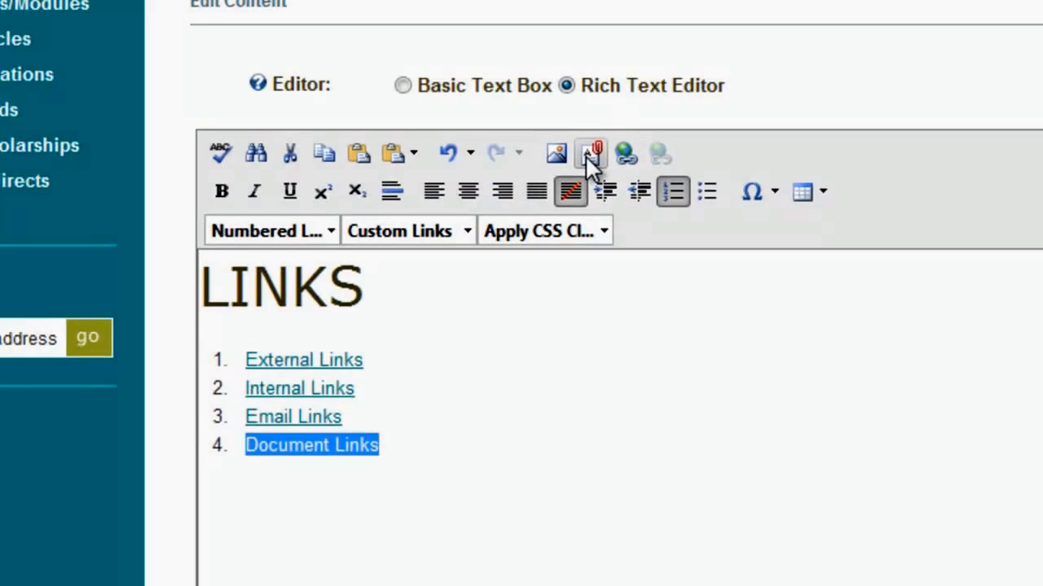
# Open the Document Manager for the selected text and choose the example- document in the OtherDocs folder.
pyautogui.click(599, 83)
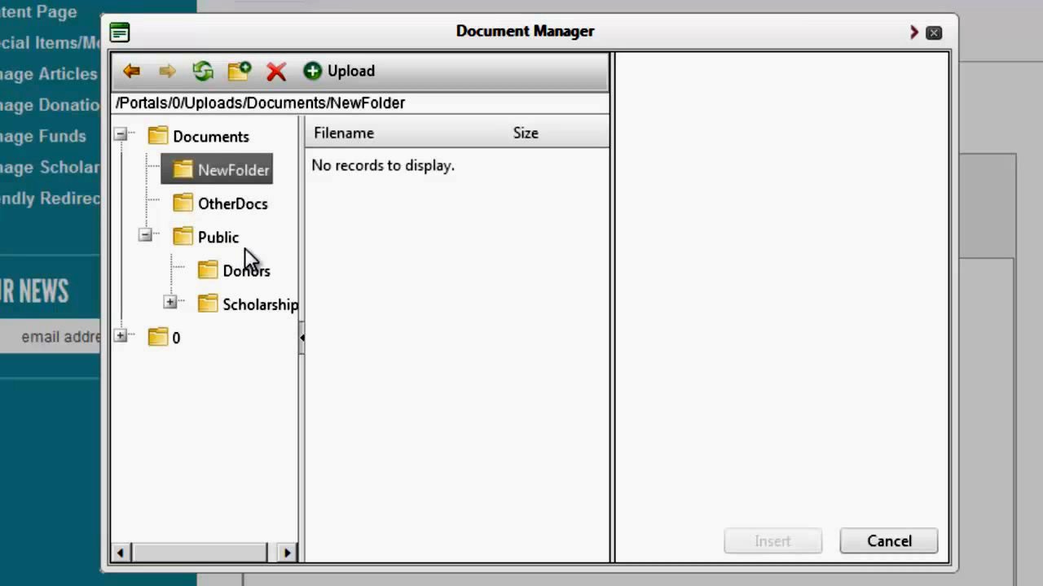
pyautogui.click(222, 211)
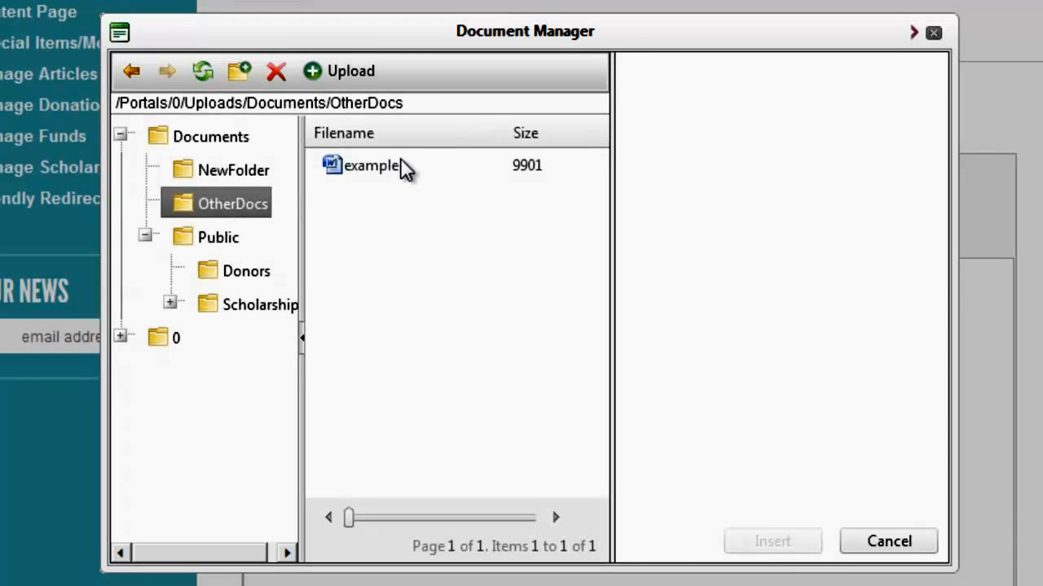
pyautogui.click(380, 180)
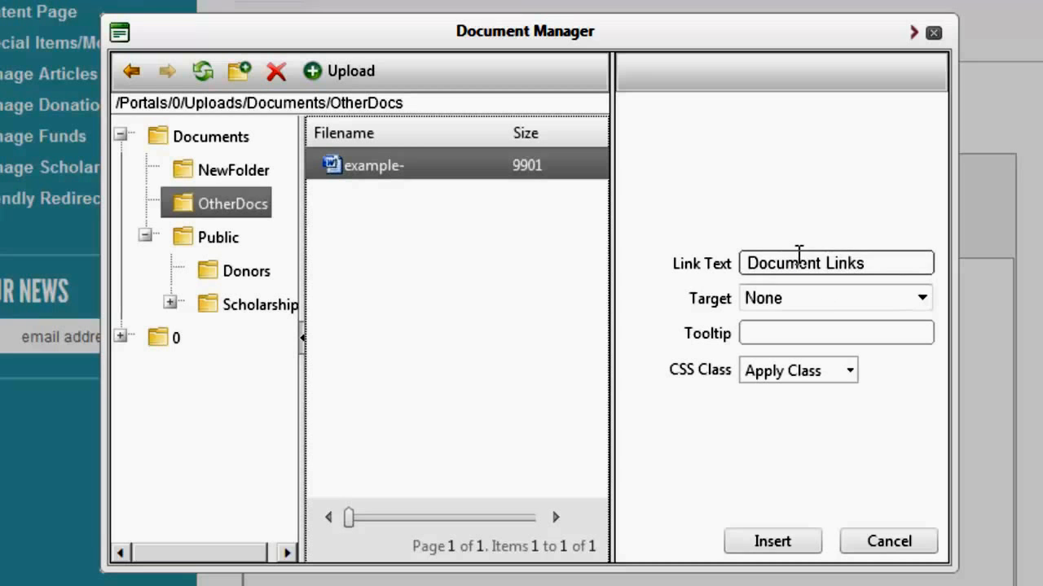
# Set the link's target to New Window and its tooltip to "Example doc", and insert the document link.
pyautogui.click(772, 301)
pyautogui.click(799, 382)
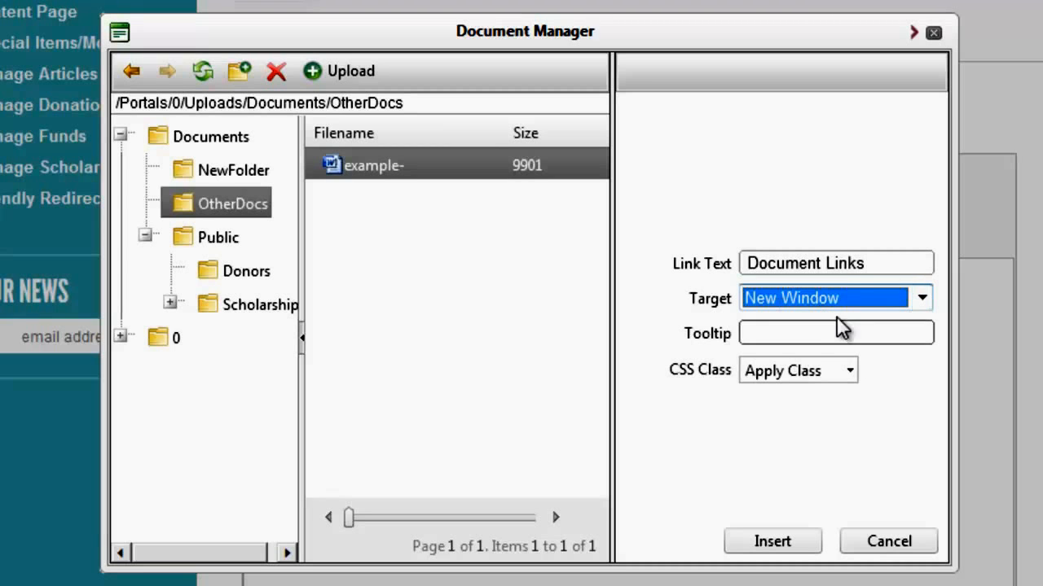
pyautogui.click(760, 332)
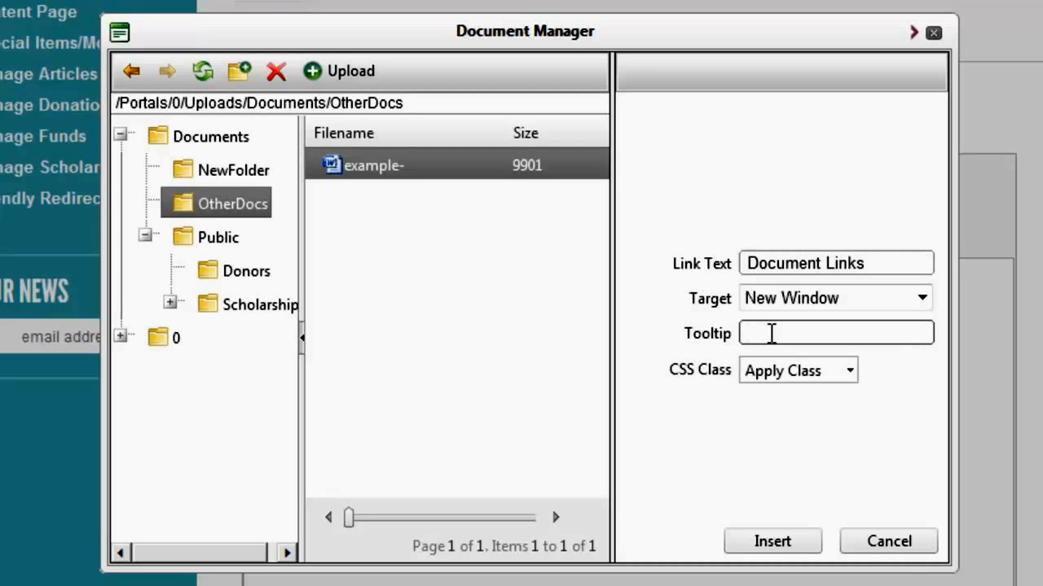
pyautogui.write('Example doc')
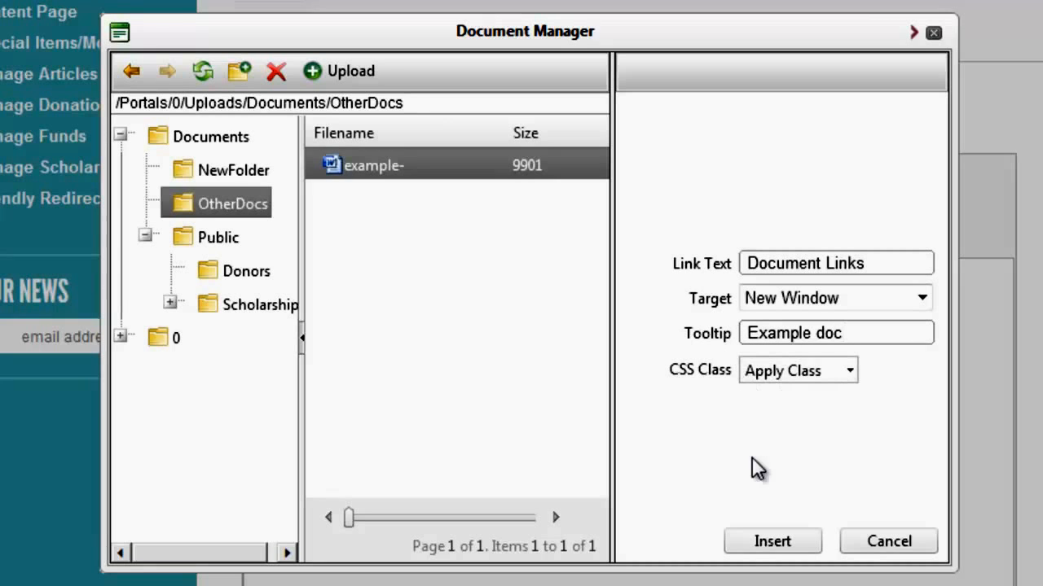
pyautogui.click(770, 540)
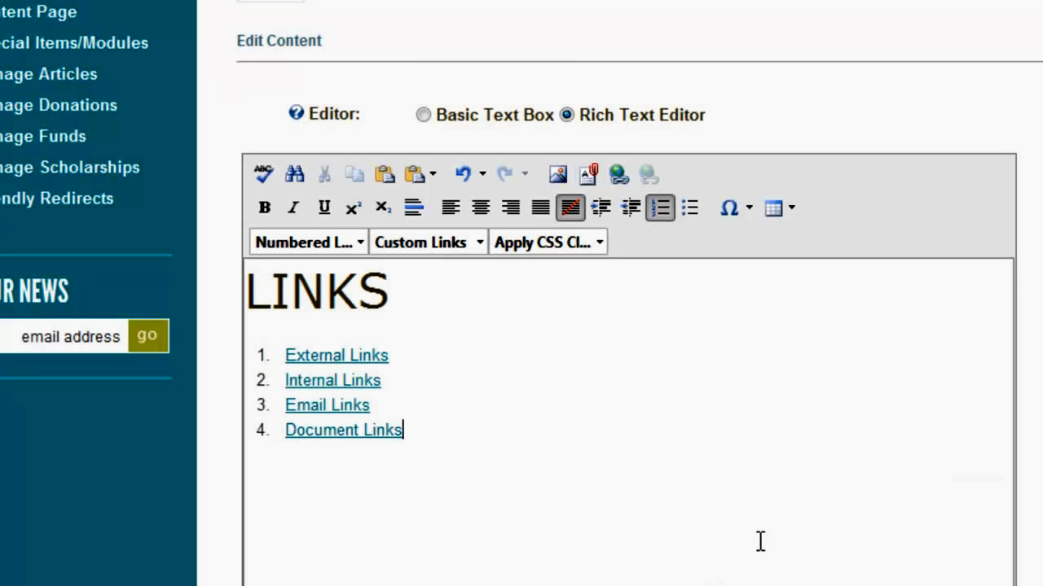
# Remove the hyperlink from the "Document Links" list item.
pyautogui.click(360, 434)
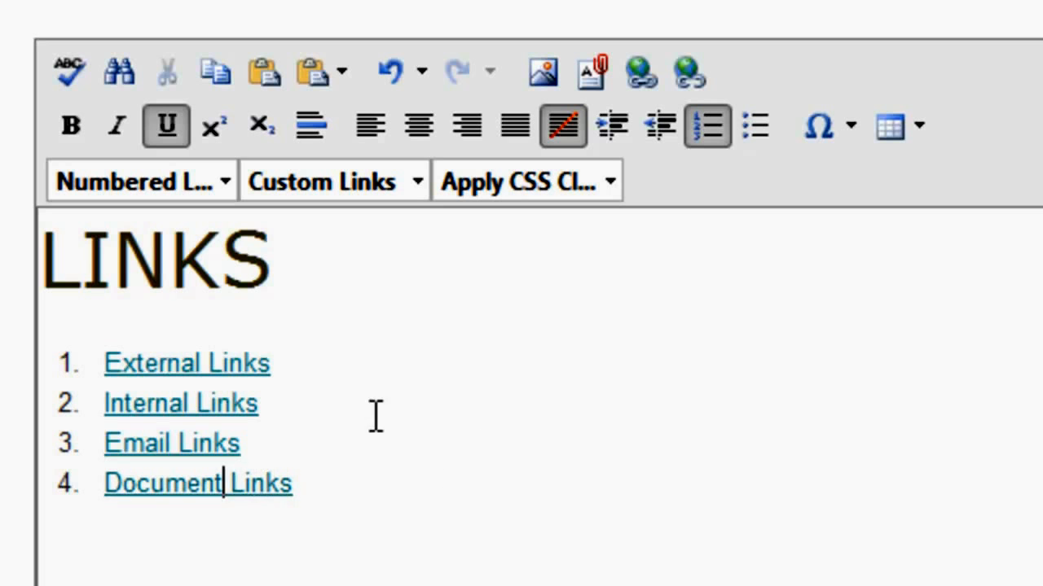
pyautogui.click(690, 73)
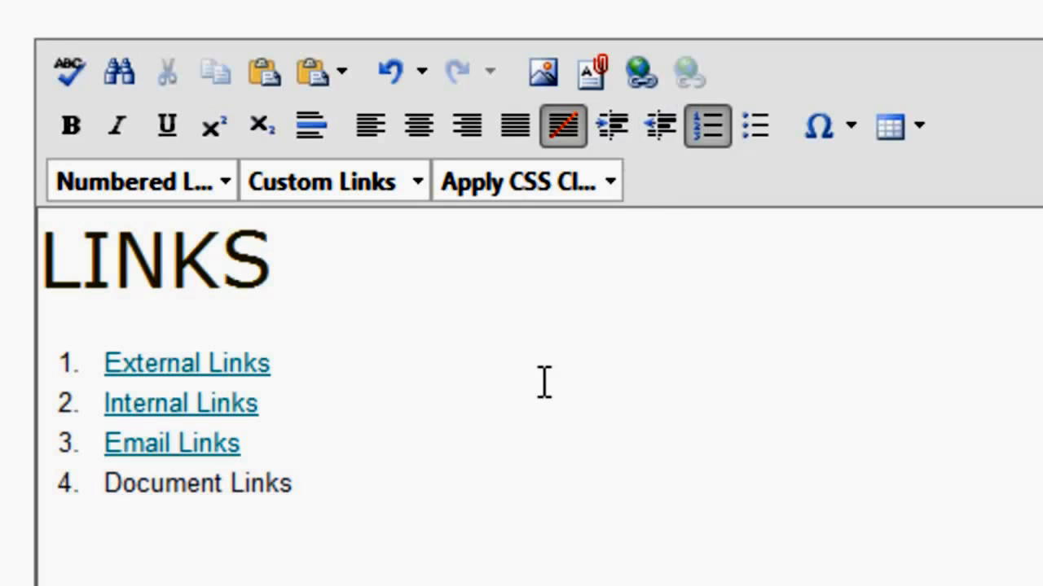
# Reselect the full "Document Links" text and reopen the Document Manager for it.
pyautogui.click(235, 489)
pyautogui.click(283, 485)
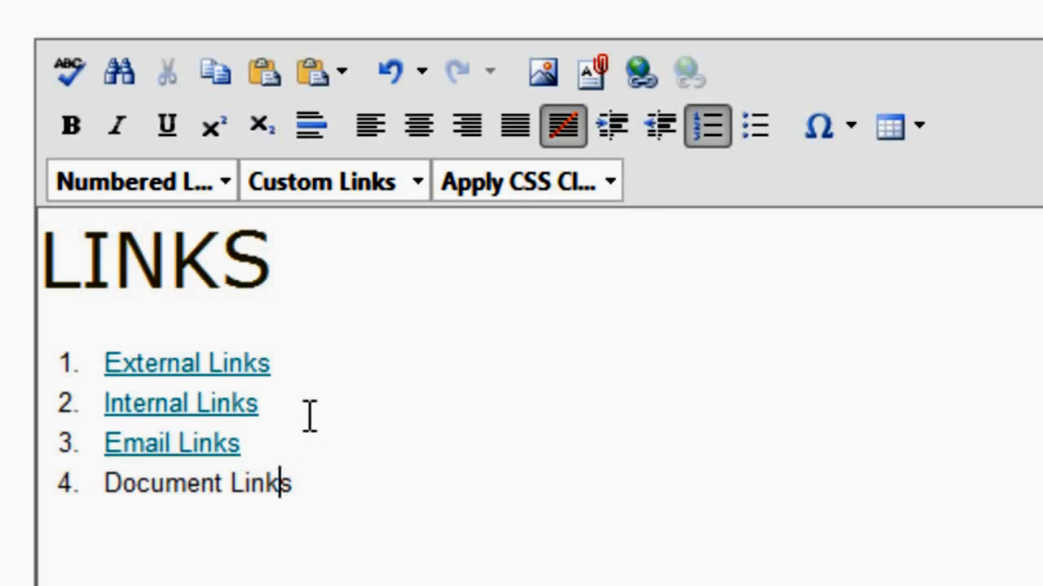
pyautogui.hotkey('shift', 'Left')
pyautogui.hotkey('shift', 'Left')
pyautogui.hotkey('shift', 'Left')
pyautogui.hotkey('shift', 'Left')
pyautogui.hotkey('shift', 'Left')
pyautogui.hotkey('shift', 'Left')
pyautogui.hotkey('shift', 'Left')
pyautogui.hotkey('shift', 'Left')
pyautogui.hotkey('shift', 'Left')
pyautogui.hotkey('shift', 'Left')
pyautogui.hotkey('shift', 'Left')
pyautogui.hotkey('shift', 'Left')
pyautogui.hotkey('shift', 'Left')
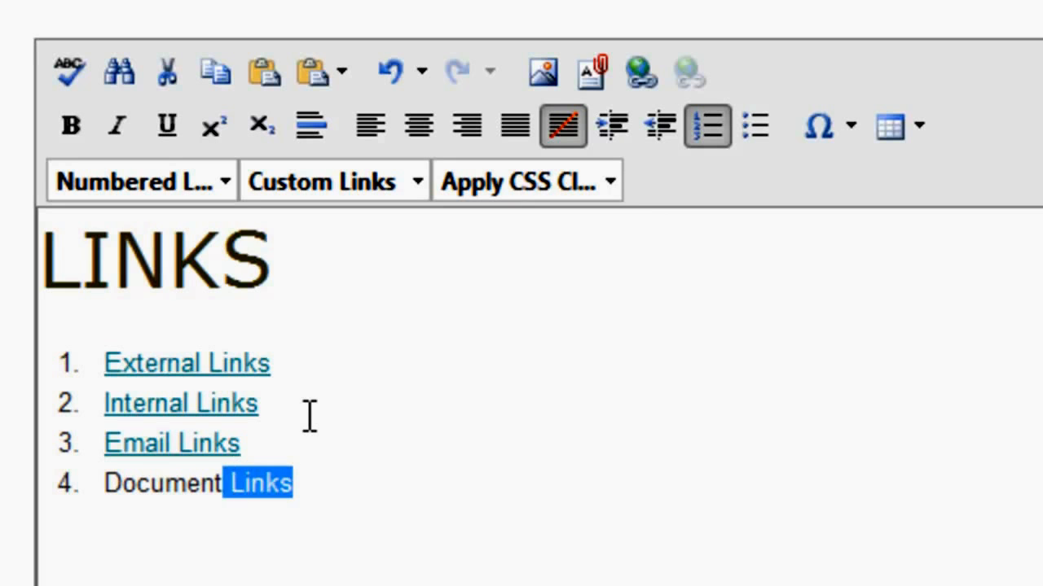
pyautogui.hotkey('shift', 'Left')
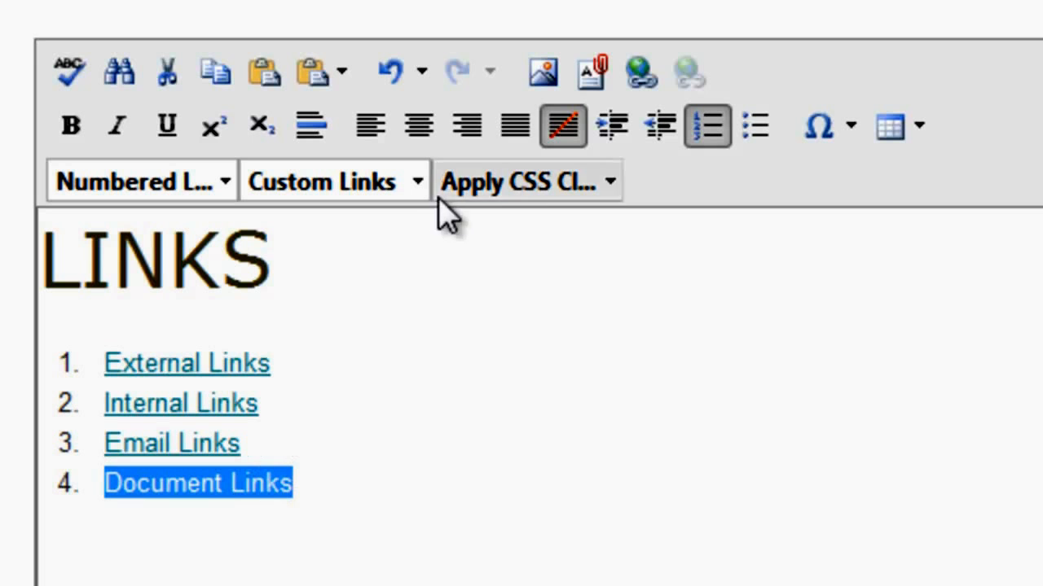
pyautogui.click(594, 75)
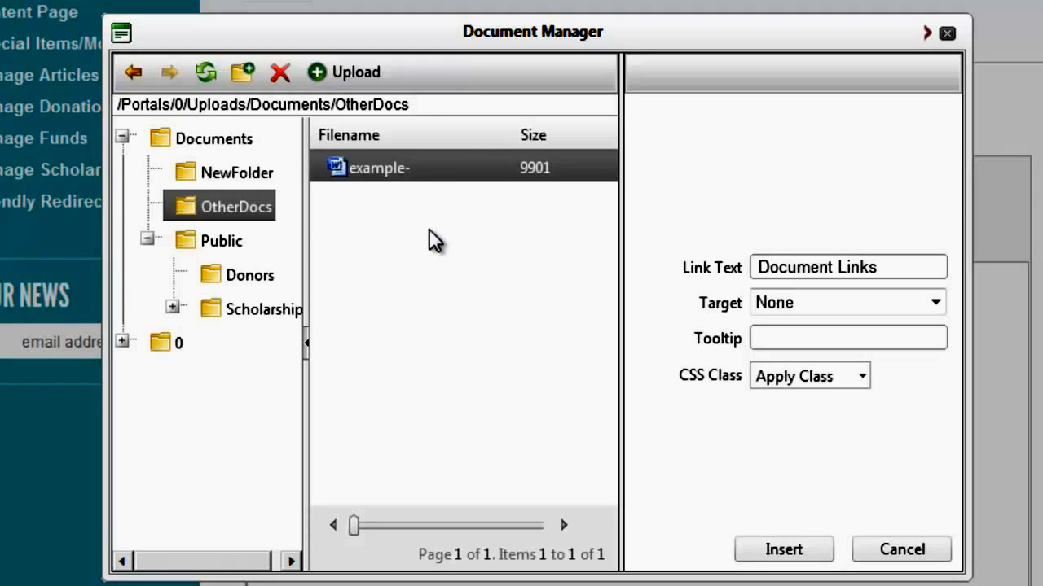
# Select the NewFolder folder and look over the actions available for it without choosing one.
pyautogui.click(232, 173)
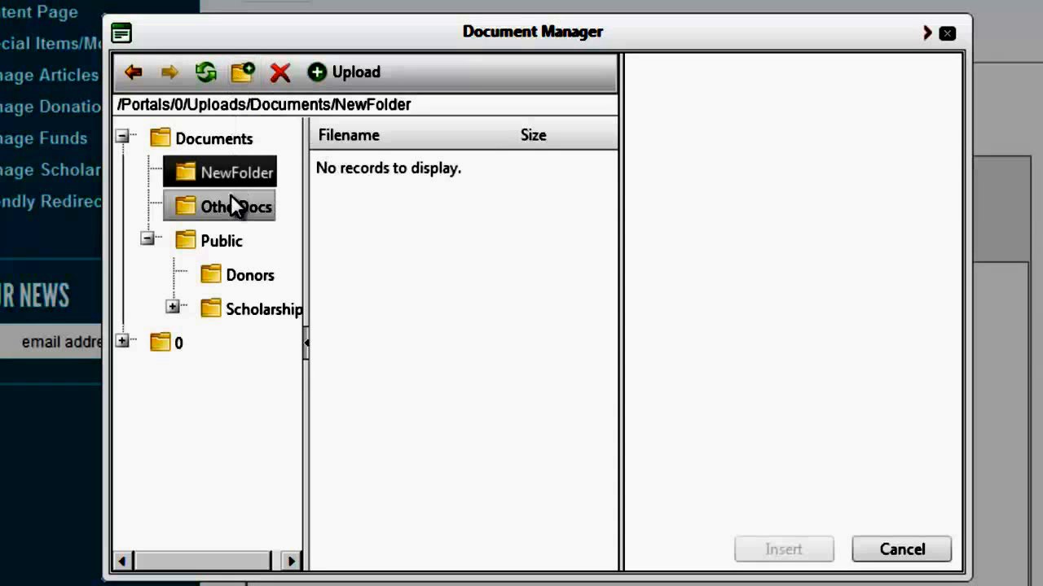
pyautogui.rightClick(219, 171)
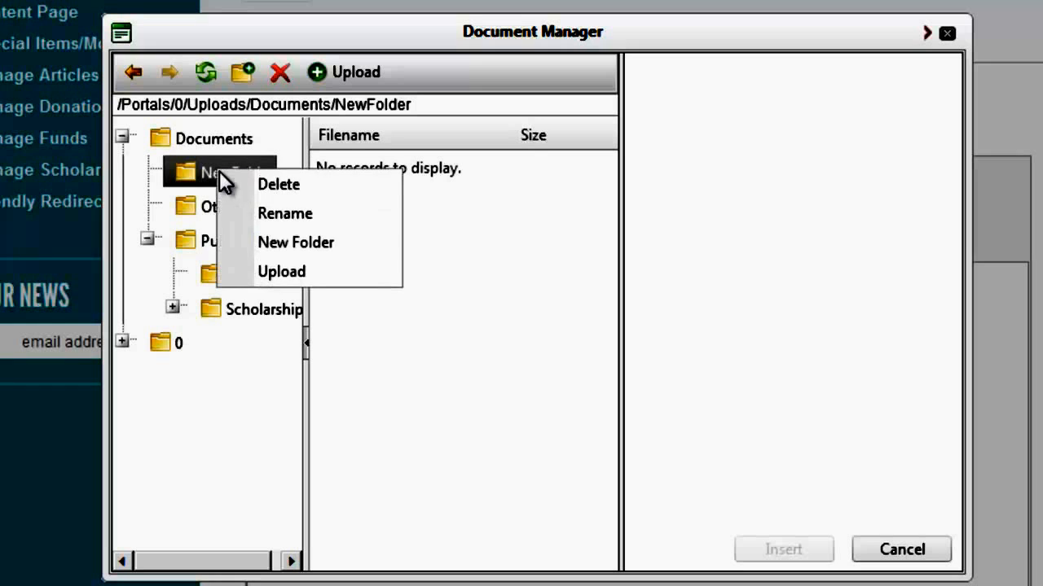
pyautogui.click(467, 209)
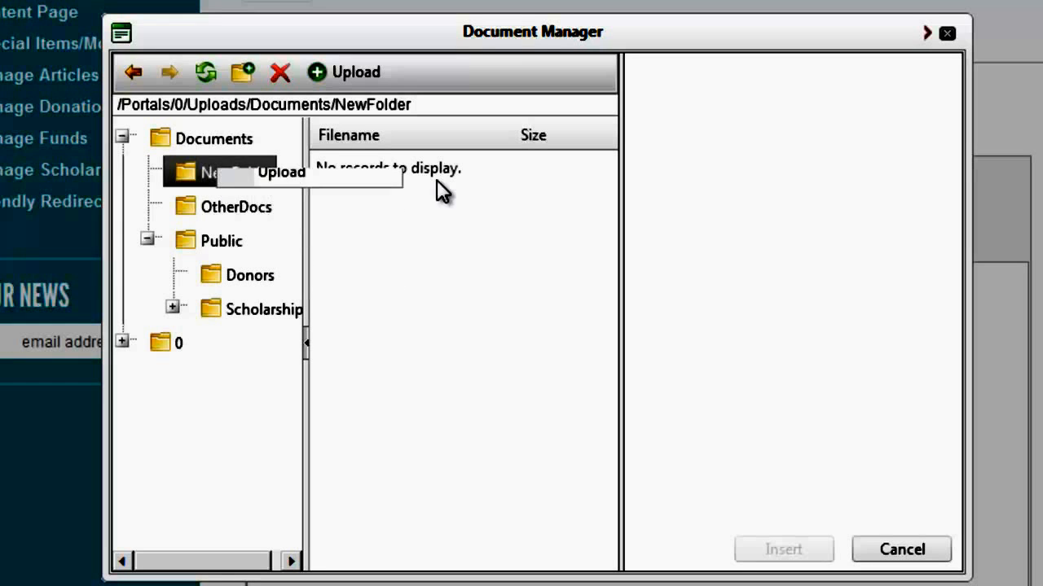
# Start an upload into NewFolder and browse the computer's locations for a file, closing the file chooser without picking one.
pyautogui.click(359, 74)
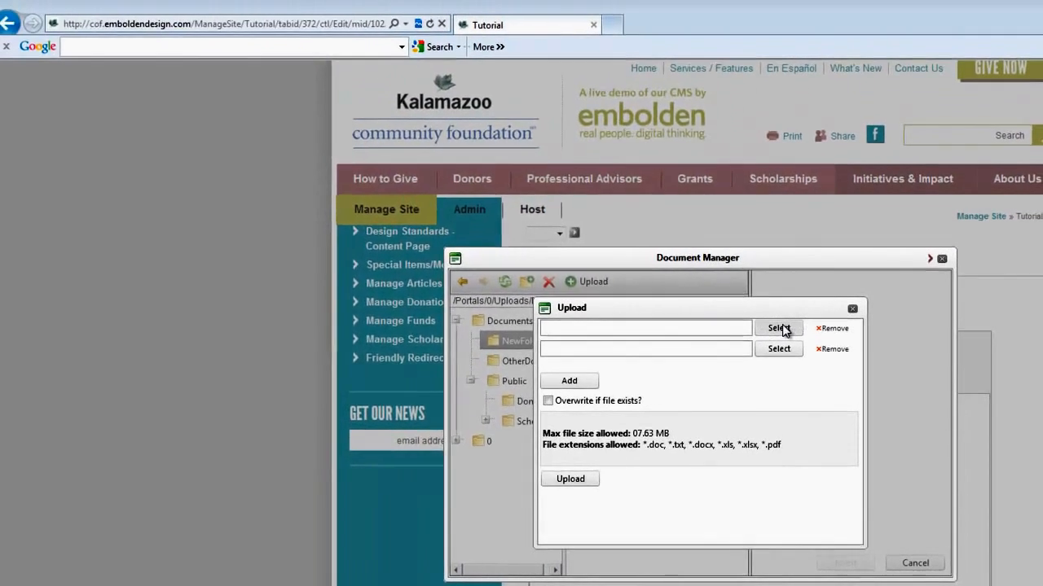
pyautogui.click(743, 269)
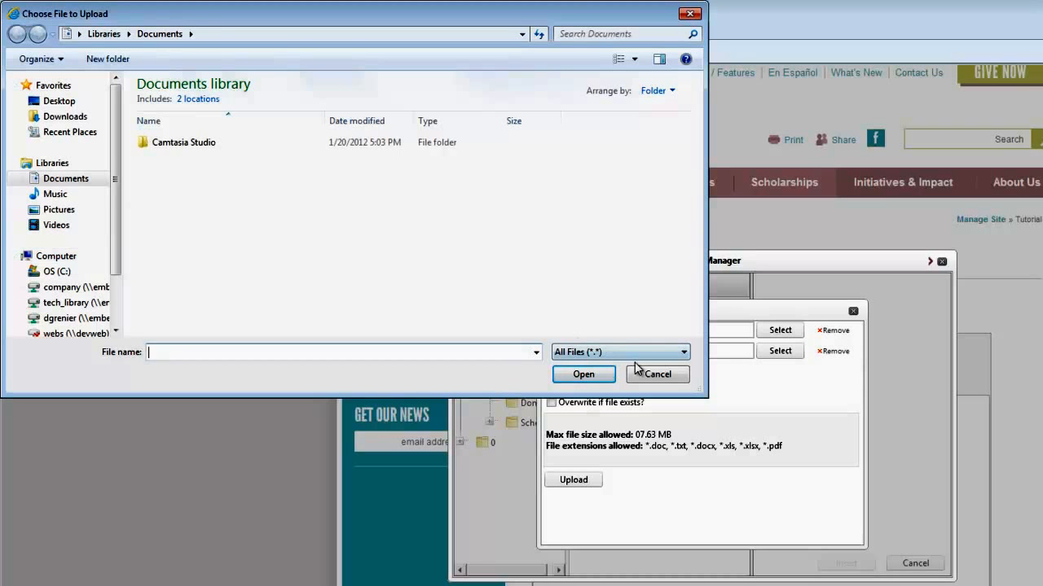
pyautogui.moveTo(118, 184); pyautogui.dragTo(119, 246)
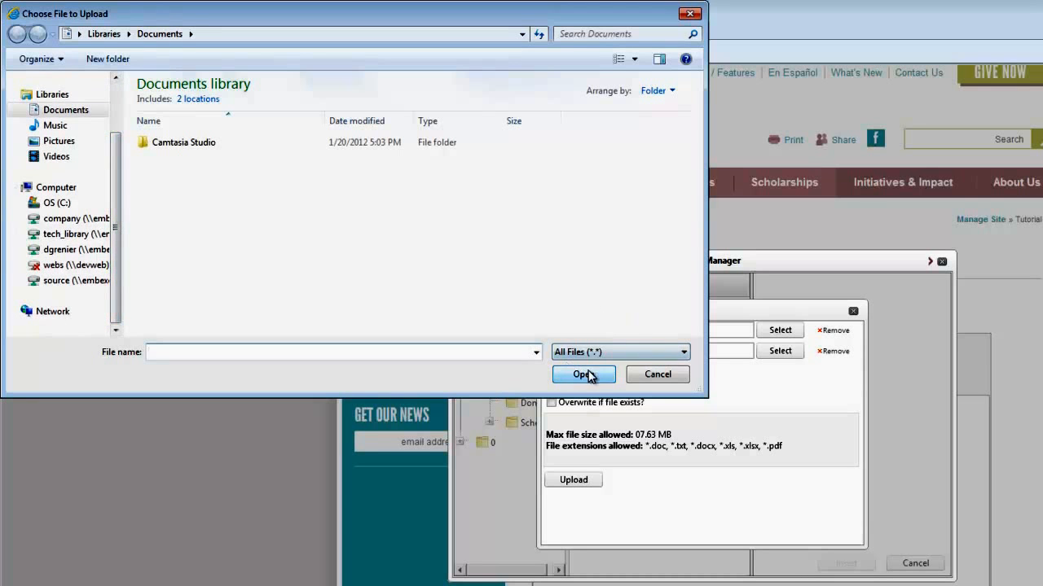
pyautogui.click(658, 376)
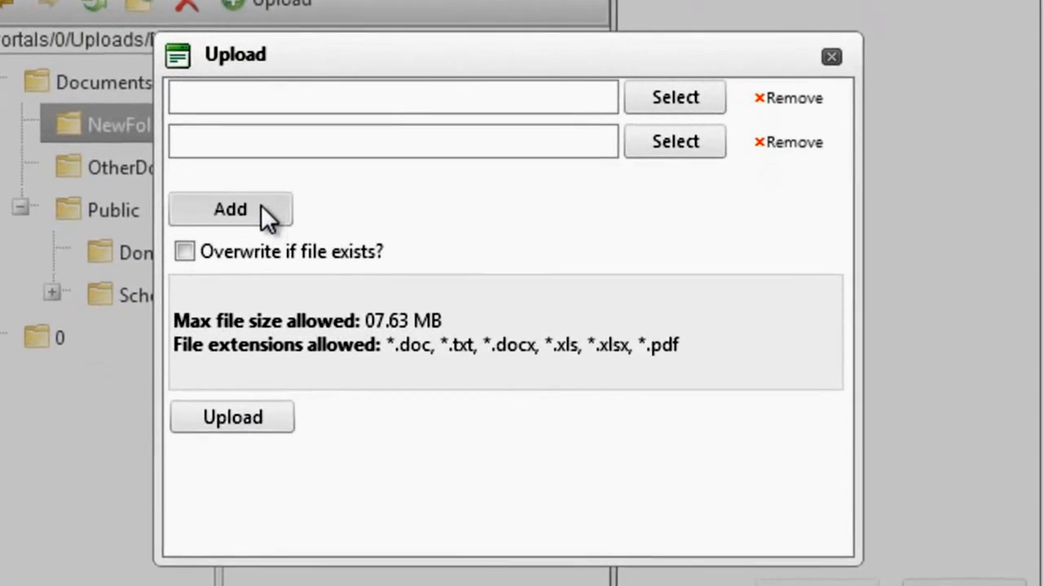
# Add two more file rows to the upload form and remove the second row.
pyautogui.click(233, 214)
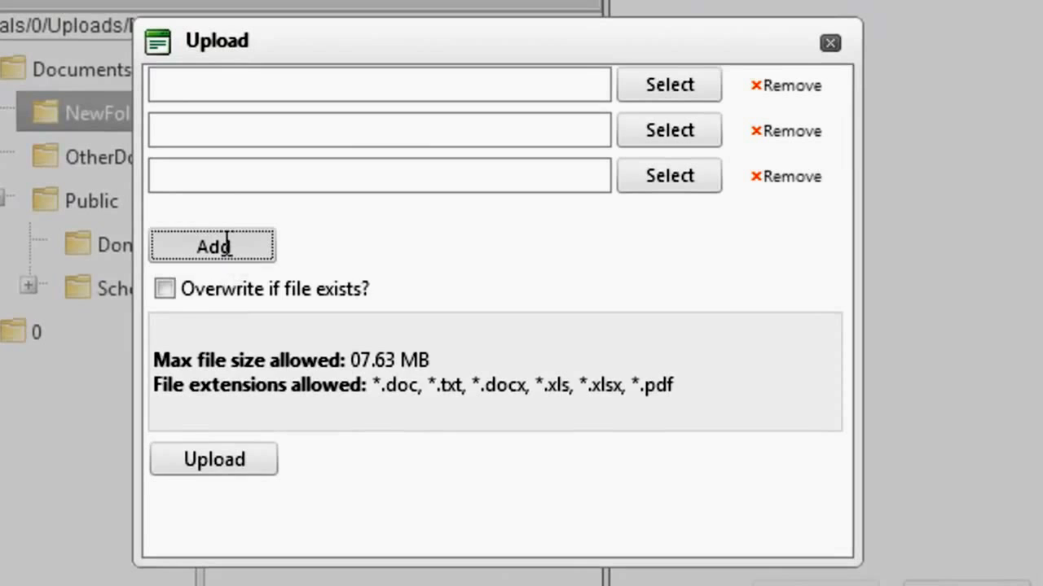
pyautogui.click(226, 244)
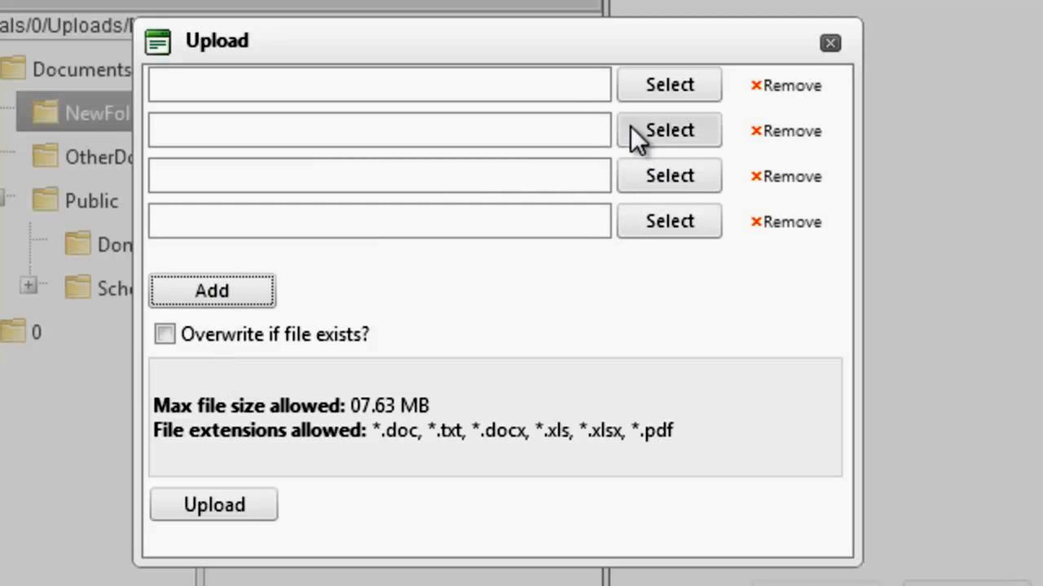
pyautogui.click(757, 131)
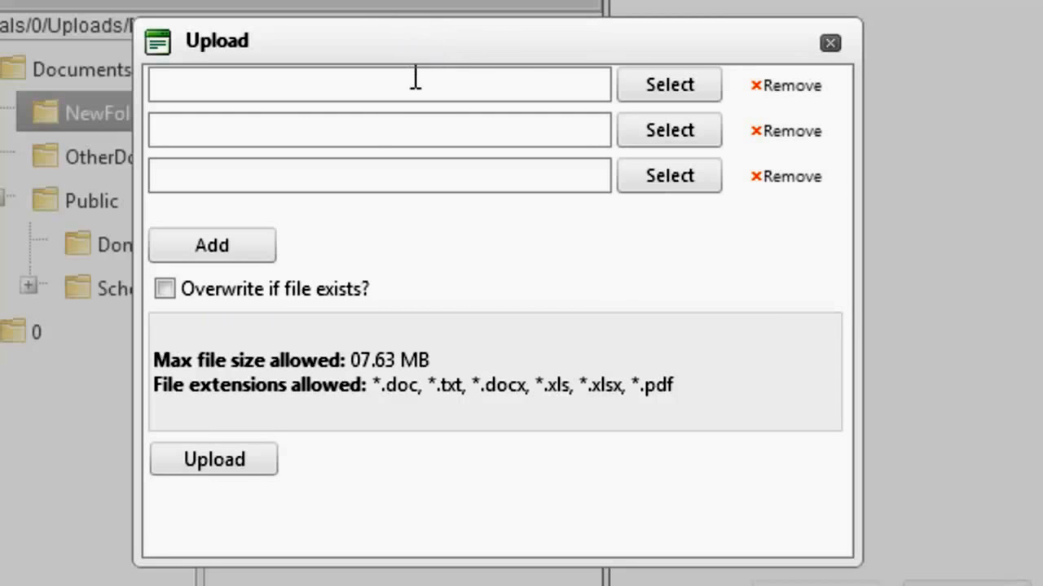
# Turn "Overwrite if file exists?" on and back off, and close the upload form and the Document Manager without inserting anything.
pyautogui.click(165, 289)
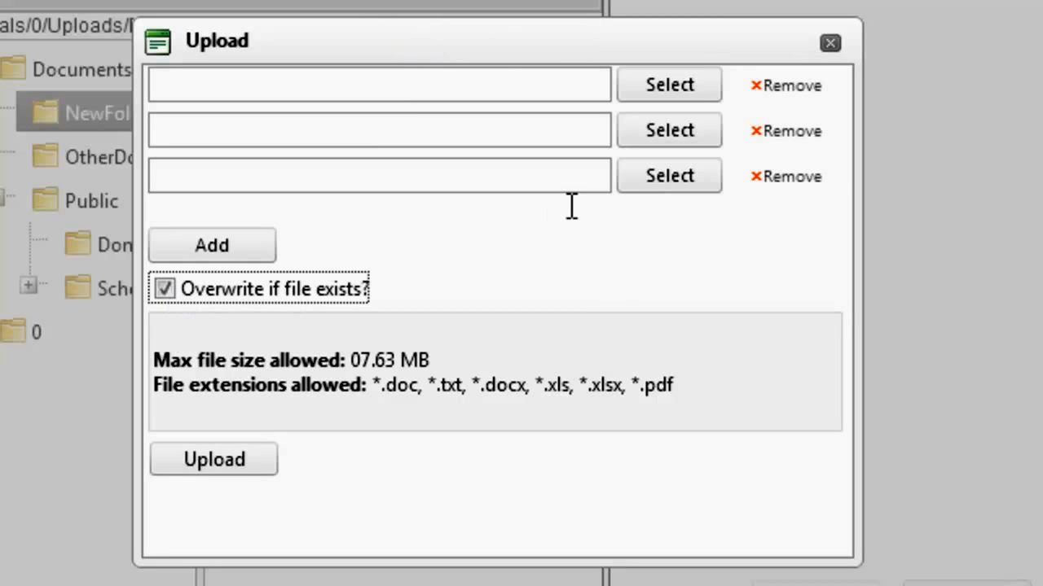
pyautogui.click(165, 293)
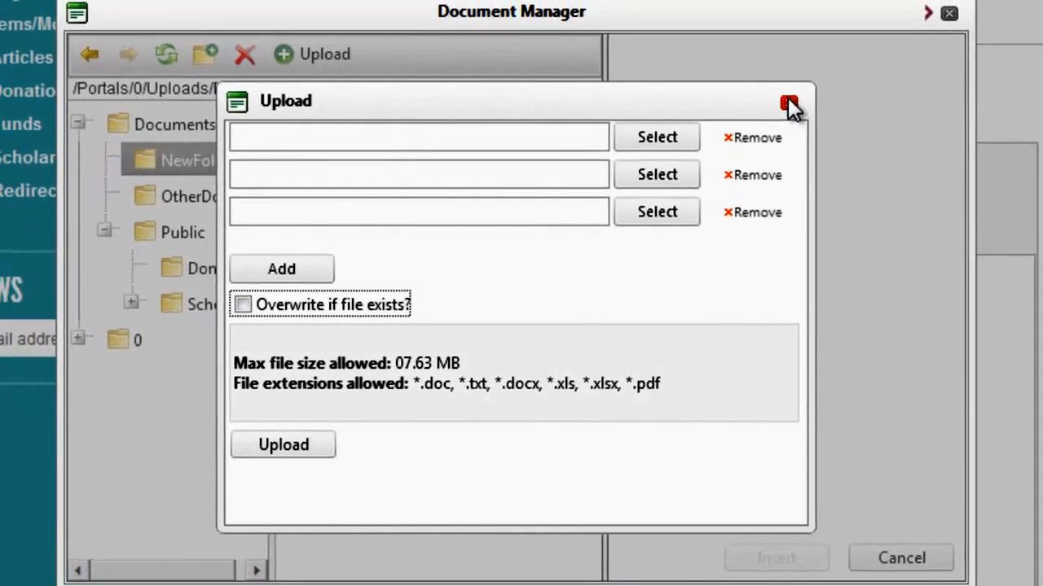
pyautogui.click(808, 76)
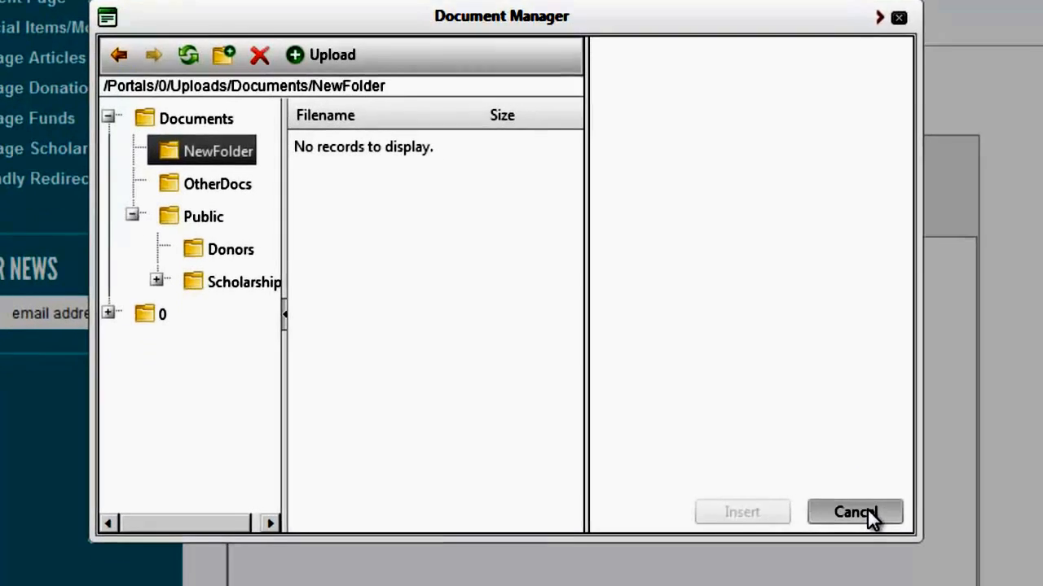
pyautogui.click(883, 544)
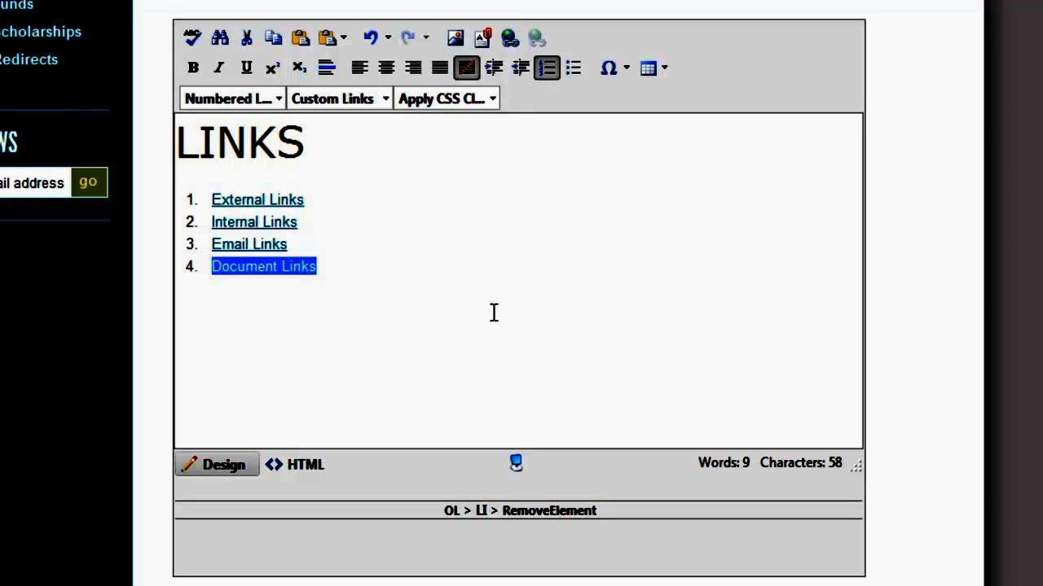
# Add "(PDF 50K)" after "Document Links" in the fourth list item.
pyautogui.click(330, 266)
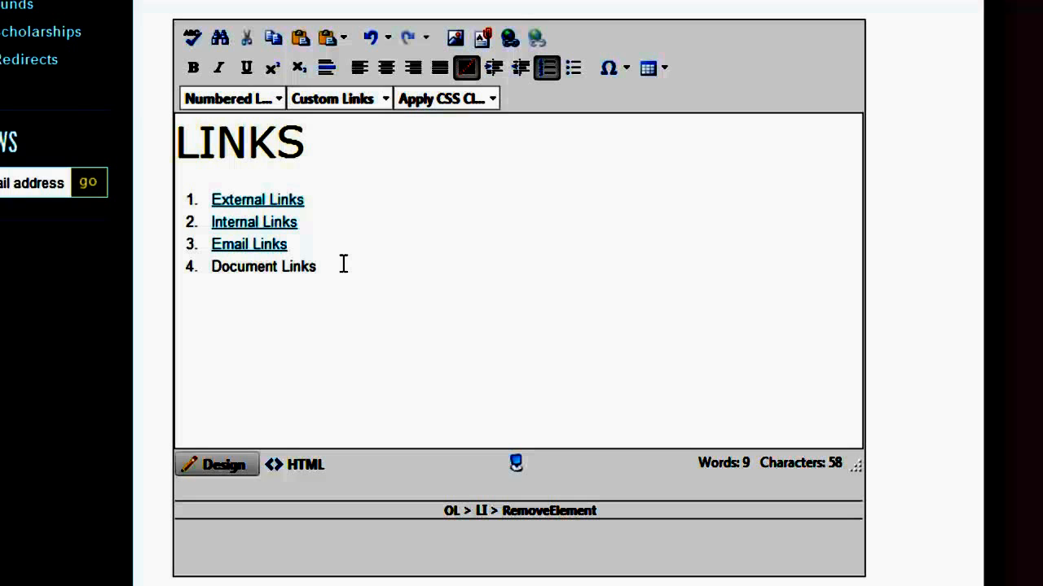
pyautogui.write('(PDF 50K)')
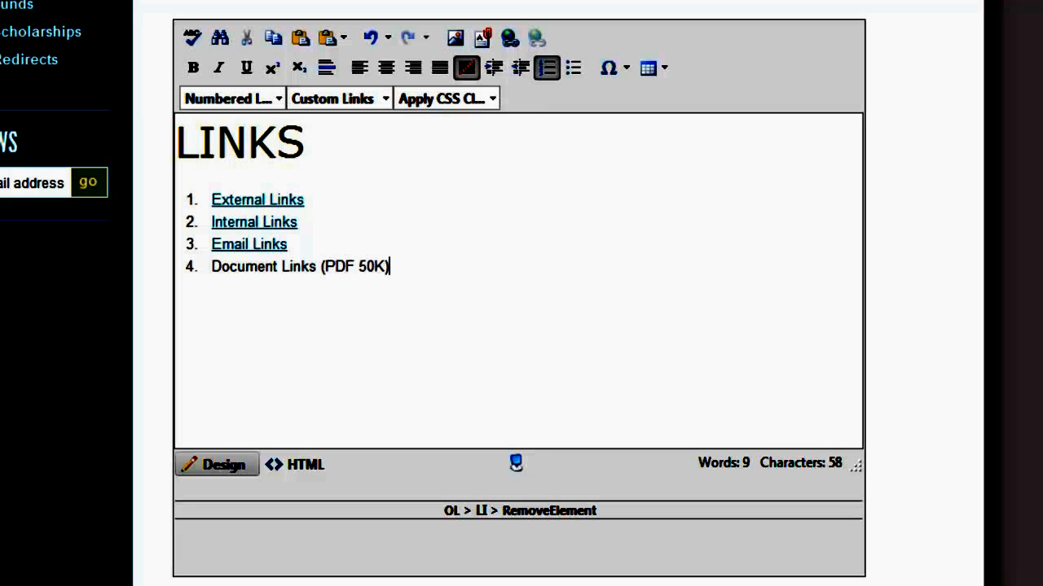